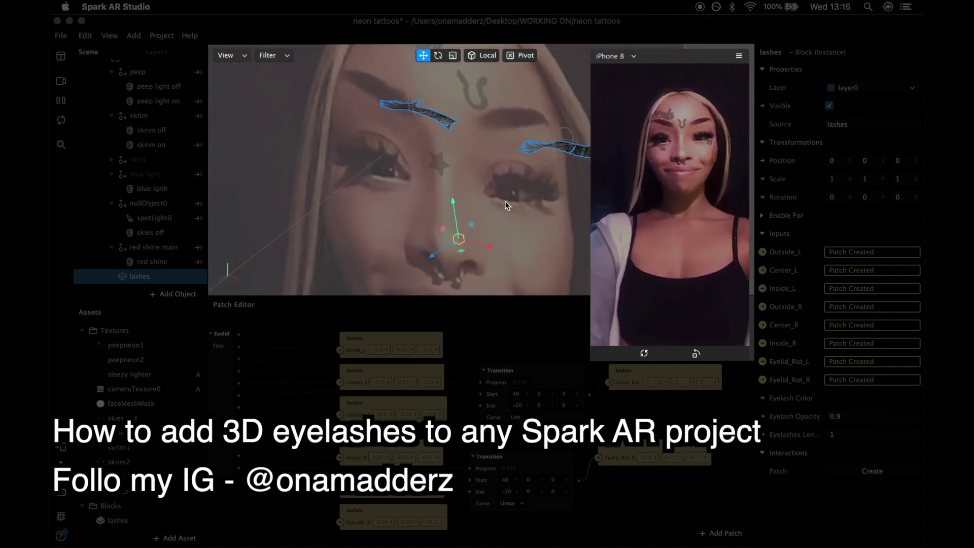
Set the Eyelash Color to a bright red in the colour picker
{"action": "left_click", "coordinate": [832, 397]}
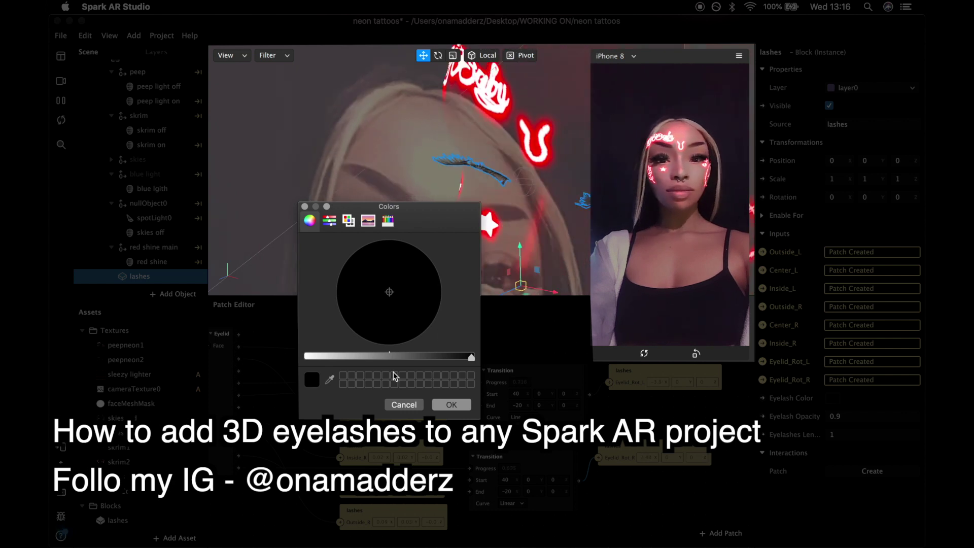
{"action": "left_click_drag", "start_coordinate": [390, 357], "coordinate": [307, 356]}
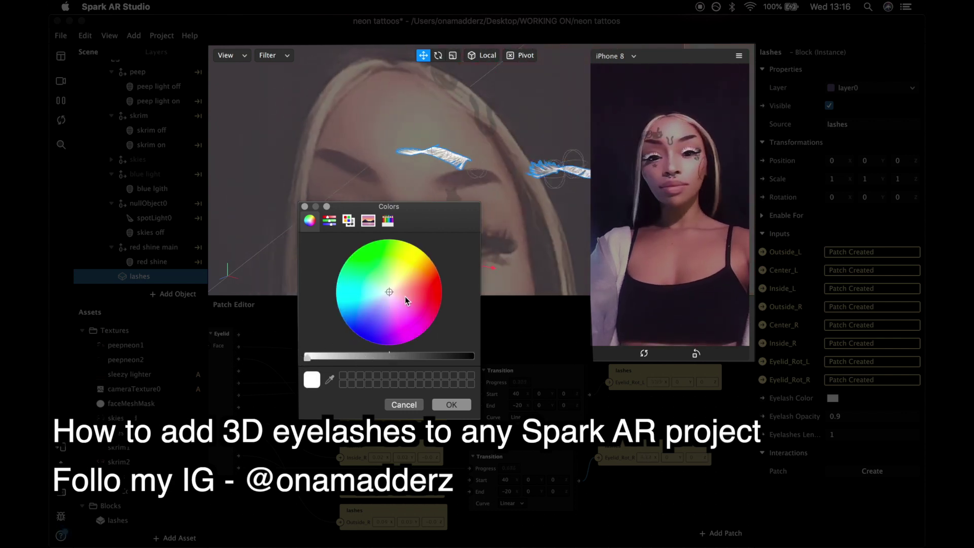
{"action": "left_click_drag", "start_coordinate": [411, 299], "coordinate": [461, 299]}
{"action": "left_click", "coordinate": [465, 405]}
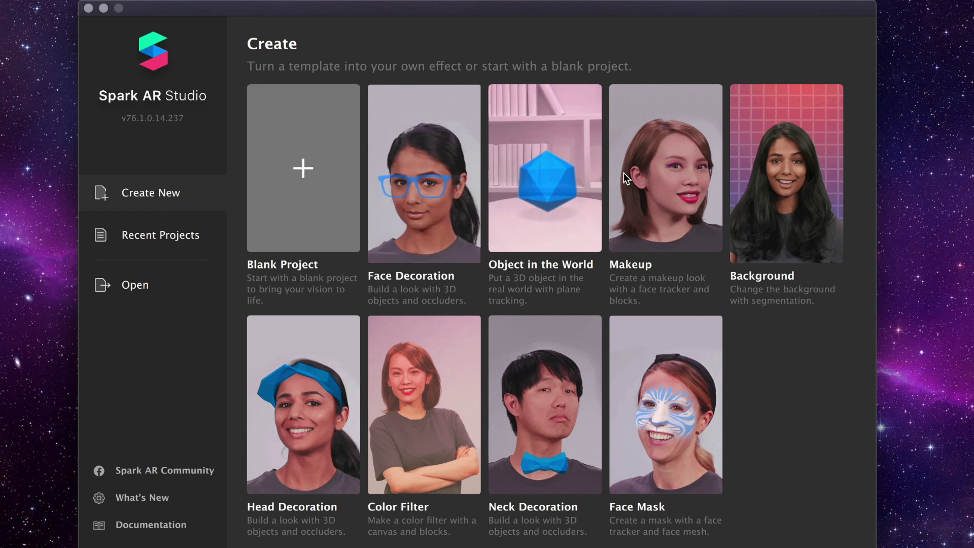
Create a new Makeup-template project and save it as MakeupBLANK in WORKING ON
{"action": "left_click", "coordinate": [646, 115]}
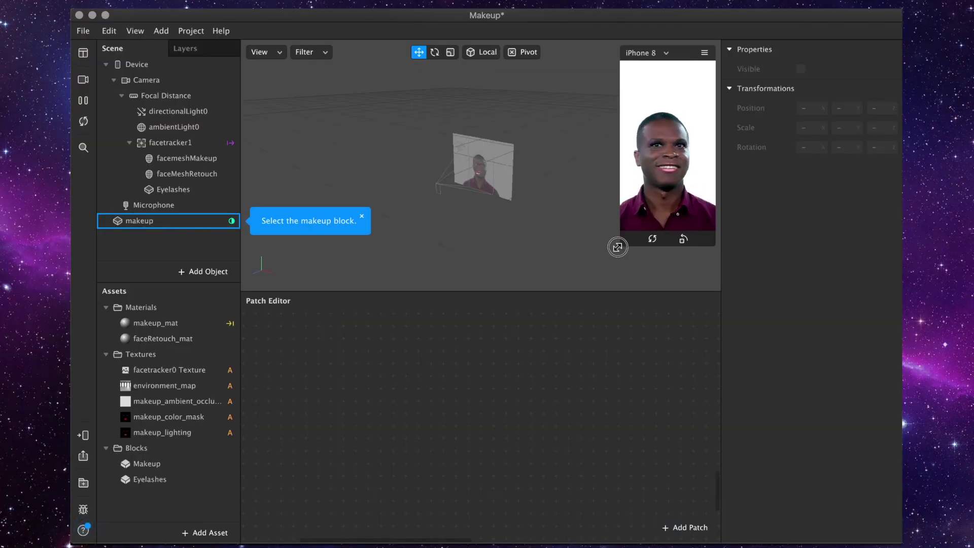
{"action": "left_click", "coordinate": [617, 247]}
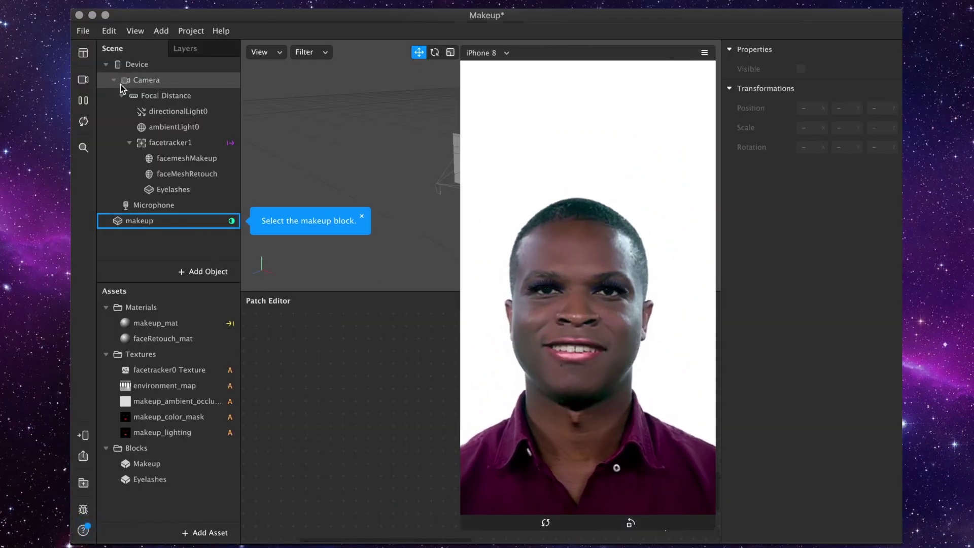
{"action": "left_click", "coordinate": [82, 31]}
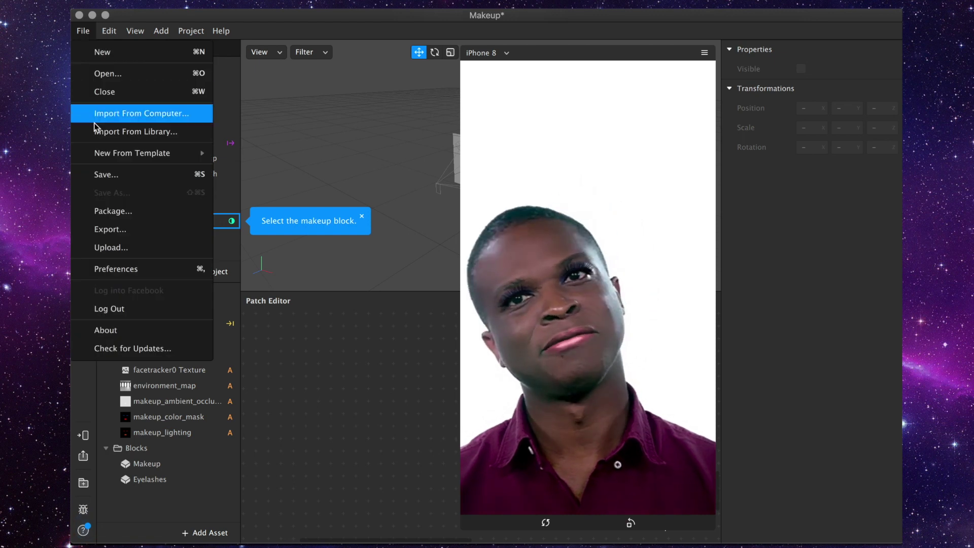
{"action": "left_click", "coordinate": [104, 175]}
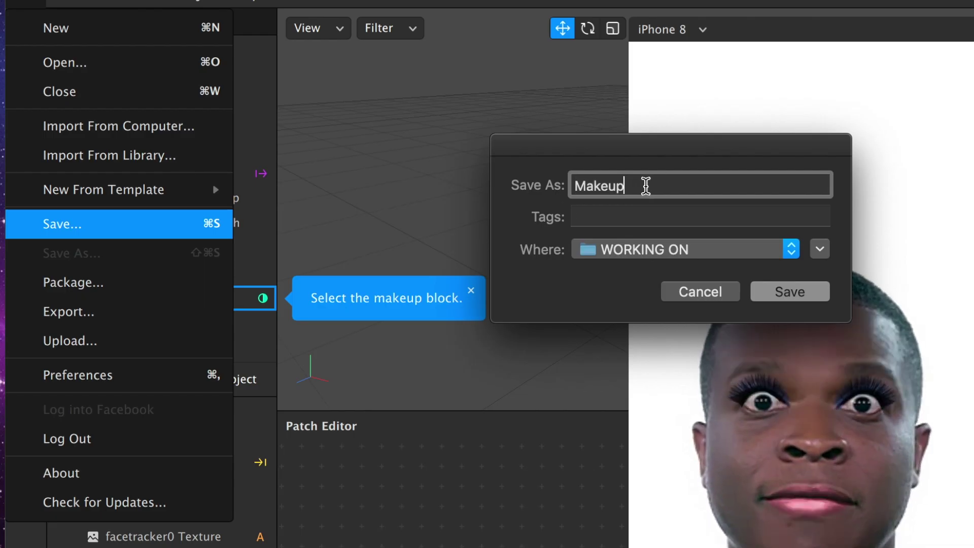
{"action": "type", "text": "BLANK"}
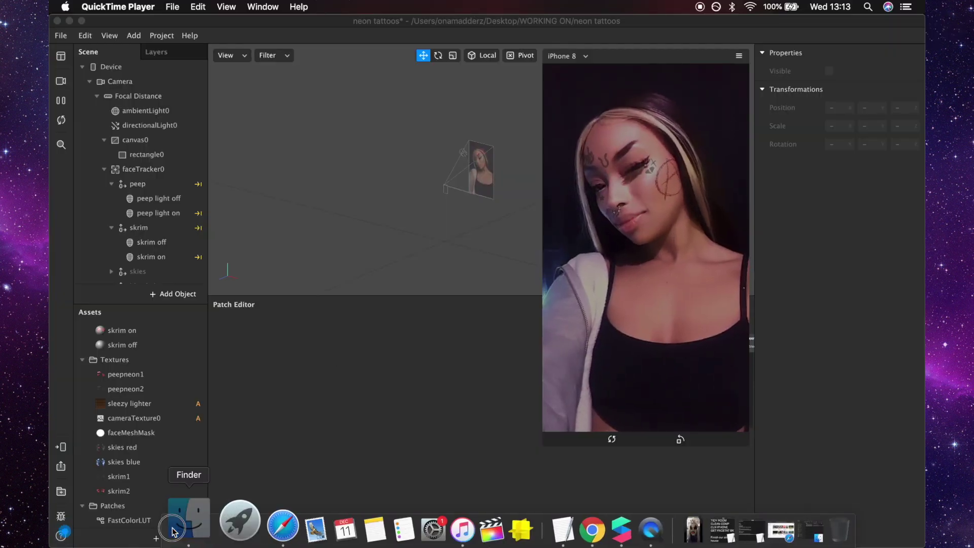
In blocks > block0(1), preview Eyelashes.png, then select block0.arblock
{"action": "left_click", "coordinate": [173, 531]}
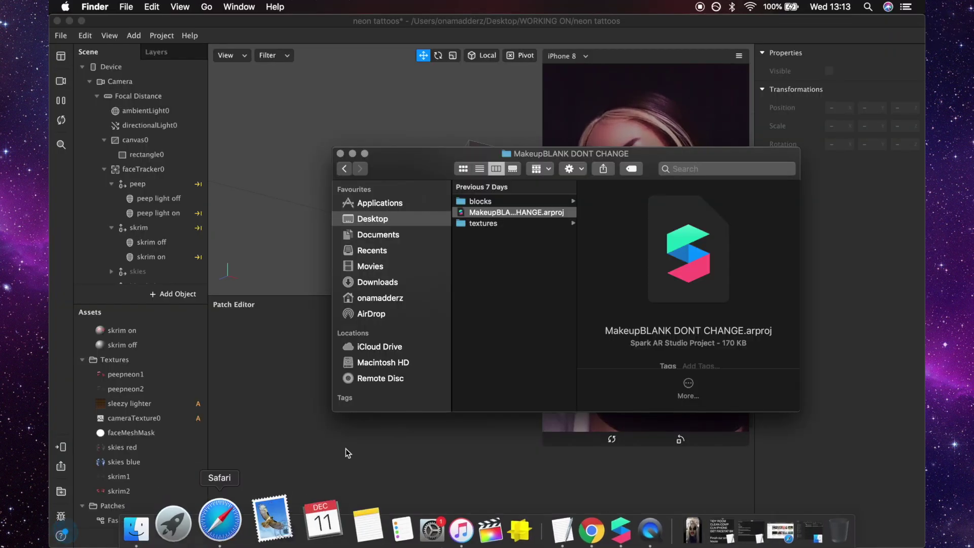
{"action": "left_click", "coordinate": [500, 202]}
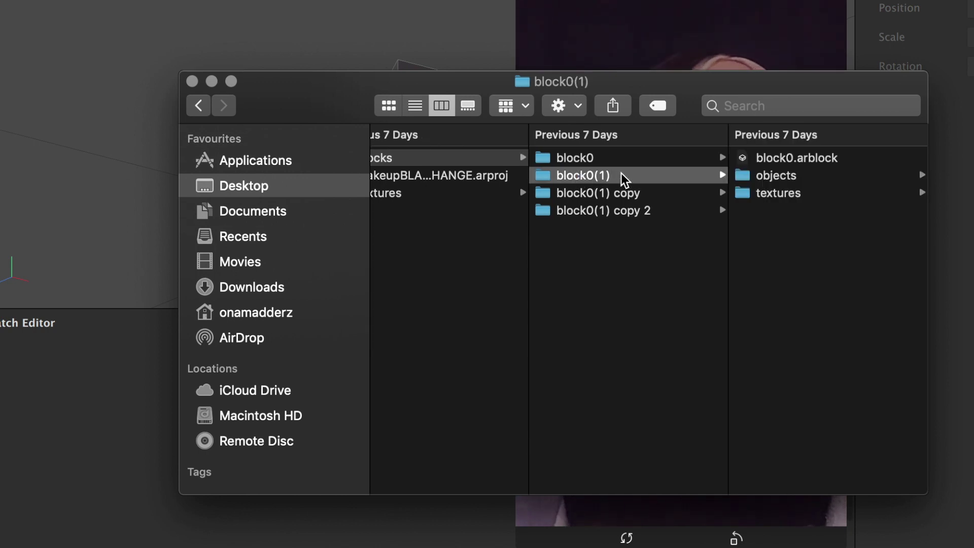
{"action": "left_click", "coordinate": [787, 193]}
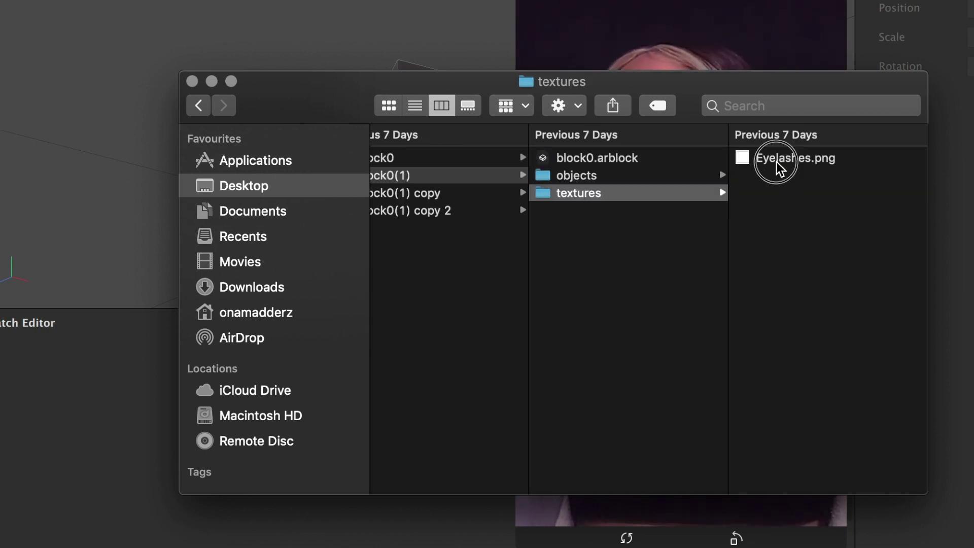
{"action": "key", "text": "space"}
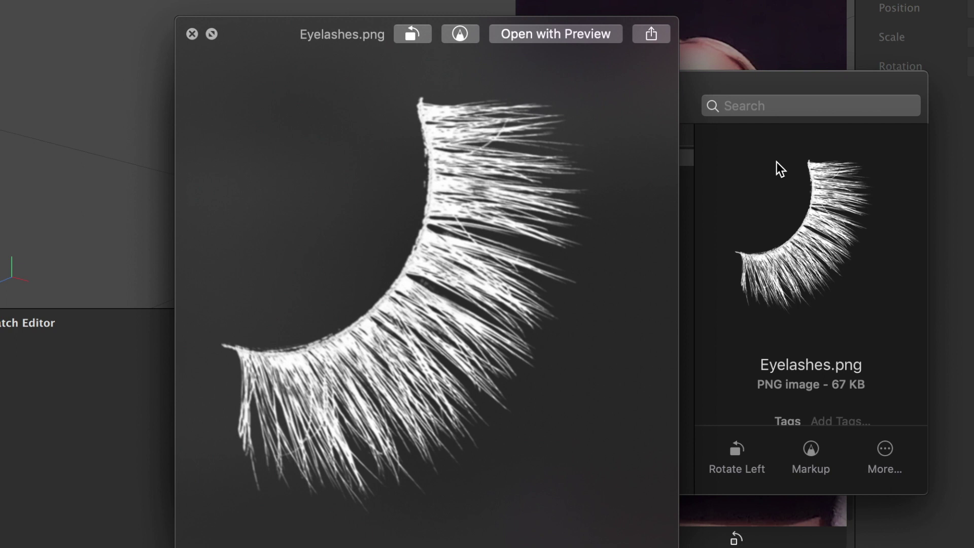
{"action": "key", "text": "space"}
{"action": "scroll", "coordinate": [651, 246], "scroll_direction": "left", "scroll_amount": 5}
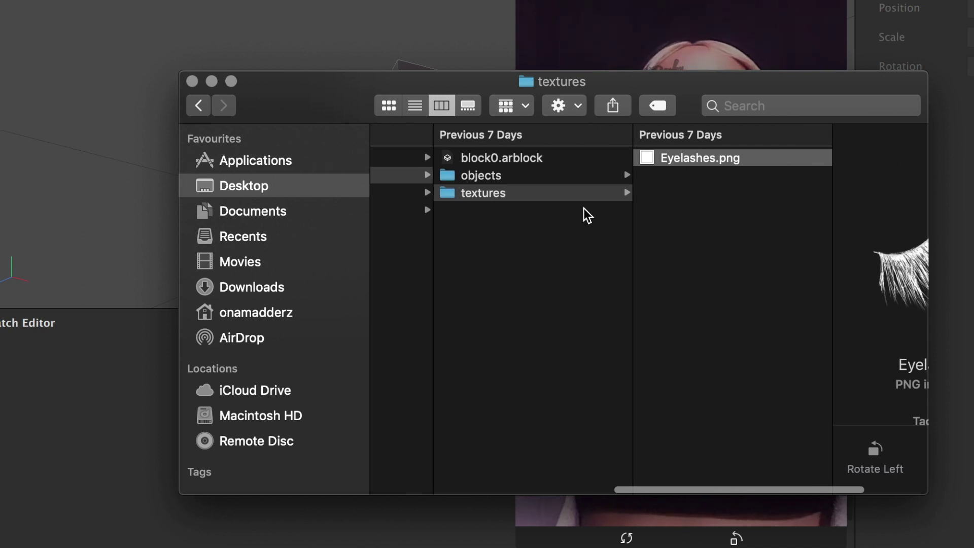
{"action": "left_click", "coordinate": [503, 159]}
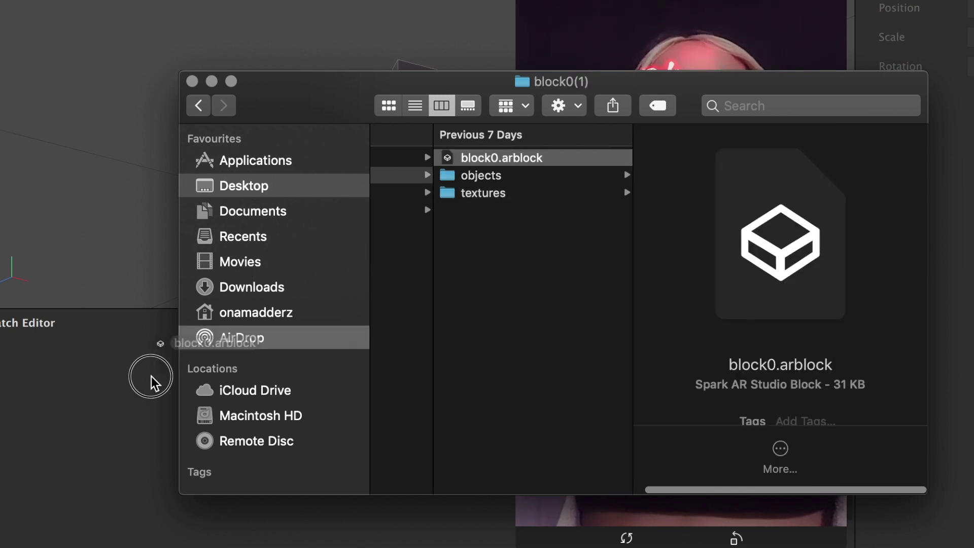
Import block0.arblock into Assets and rename it lashes
{"action": "left_click_drag", "start_coordinate": [115, 406], "coordinate": [0, 460]}
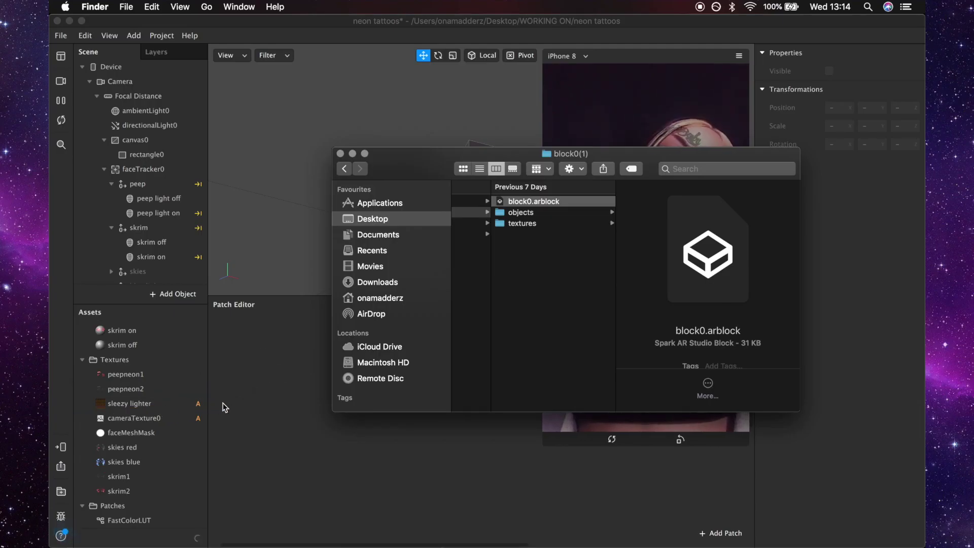
{"action": "left_click_drag", "start_coordinate": [227, 402], "coordinate": [241, 400]}
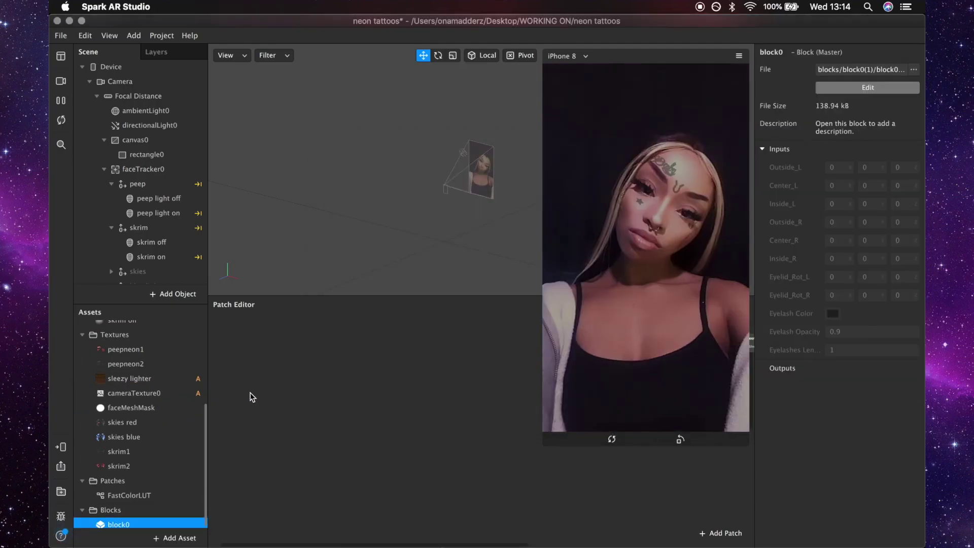
{"action": "double_click", "coordinate": [126, 519]}
{"action": "type", "text": "lashes"}
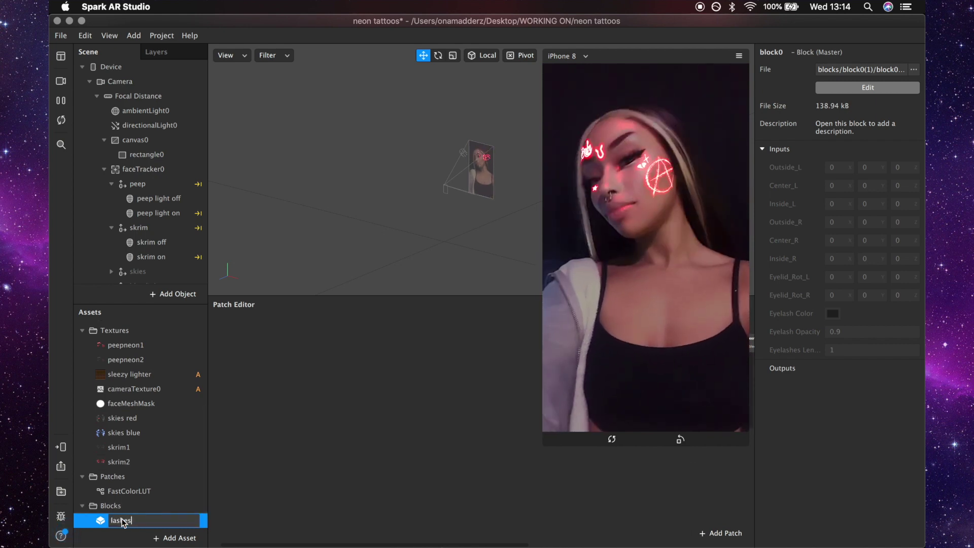
{"action": "key", "text": "Return"}
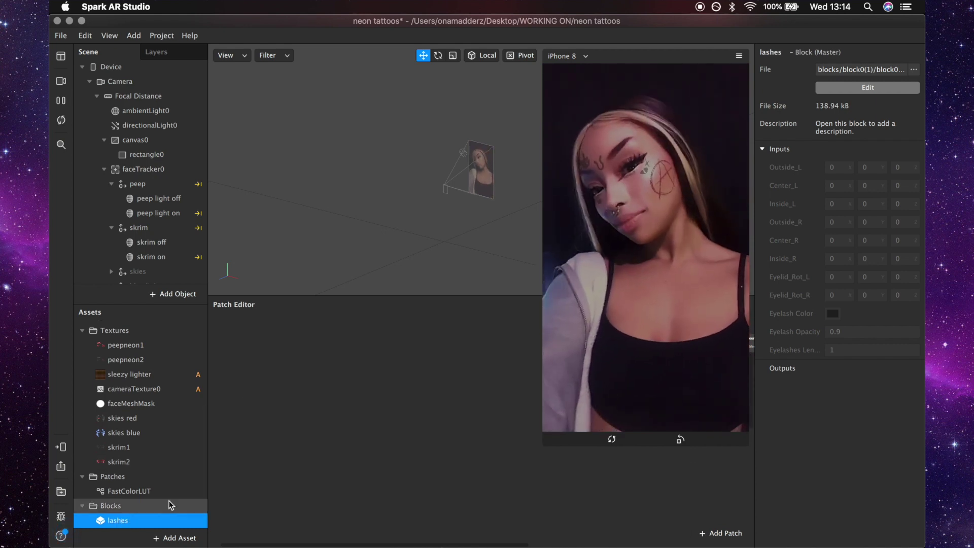
Instantiate the lashes block into the scene
{"action": "right_click", "coordinate": [112, 523]}
{"action": "left_click", "coordinate": [142, 536]}
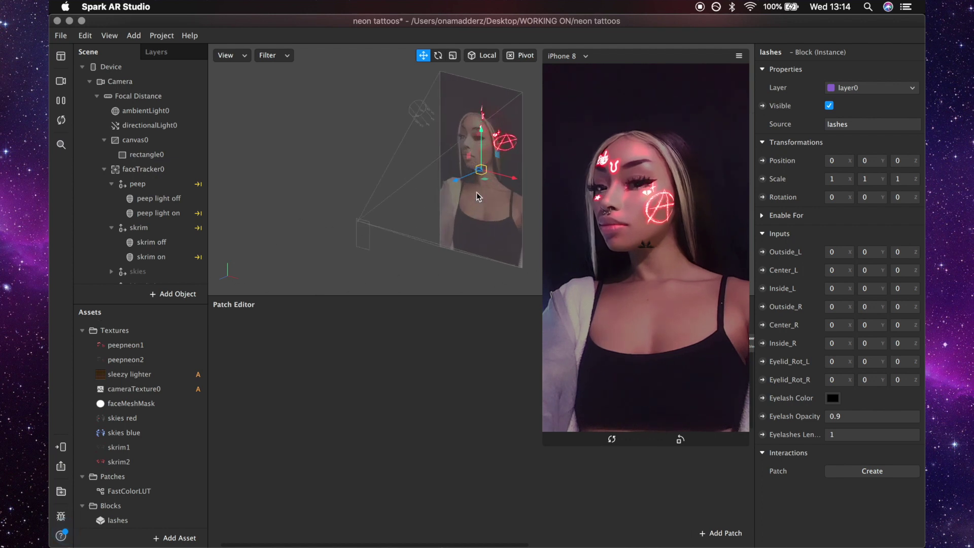
{"action": "scroll", "coordinate": [476, 193], "scroll_direction": "up", "scroll_amount": 10}
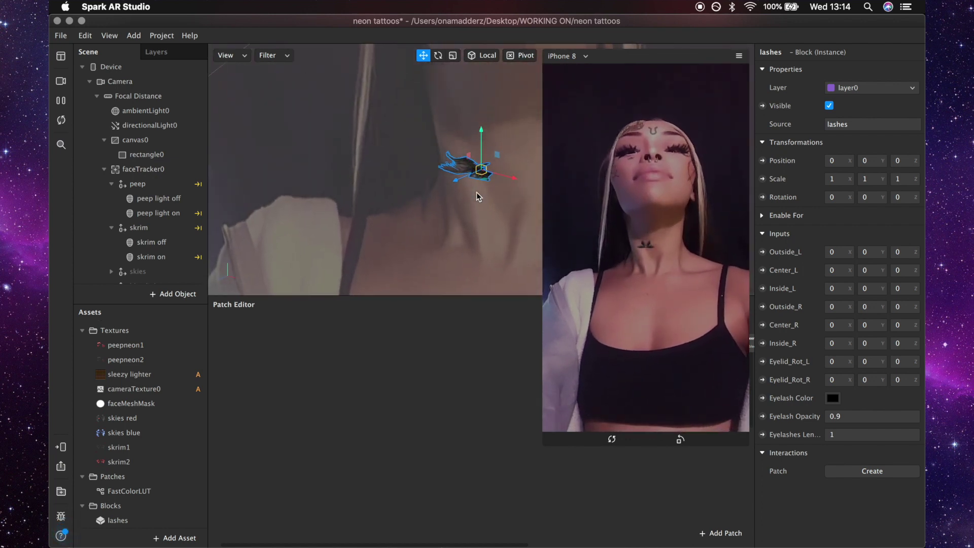
Add faceTracker0 to the Patch Editor and connect it to a new Eyelid patch
{"action": "left_click", "coordinate": [134, 172]}
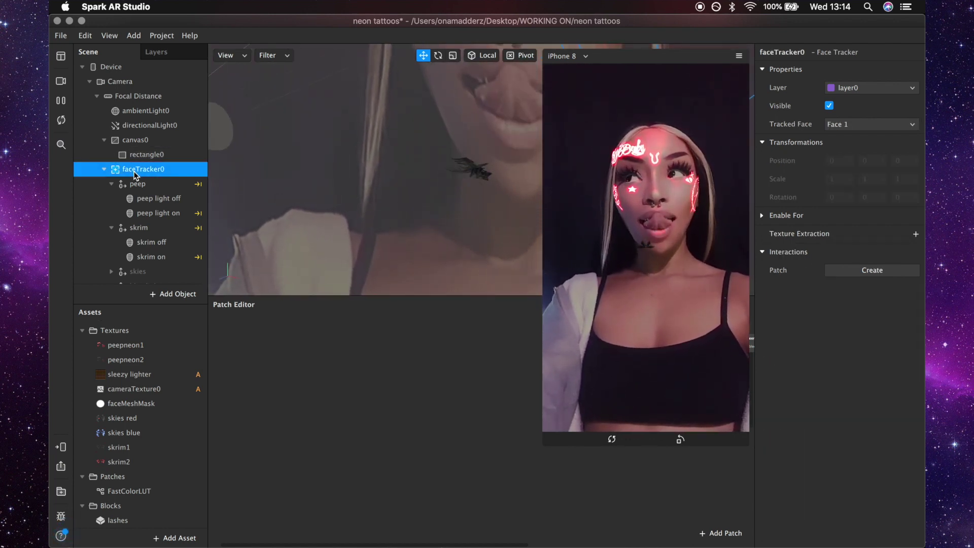
{"action": "left_click_drag", "start_coordinate": [134, 171], "coordinate": [293, 448]}
{"action": "left_click_drag", "start_coordinate": [424, 442], "coordinate": [448, 395]}
{"action": "type", "text": "eyelid"}
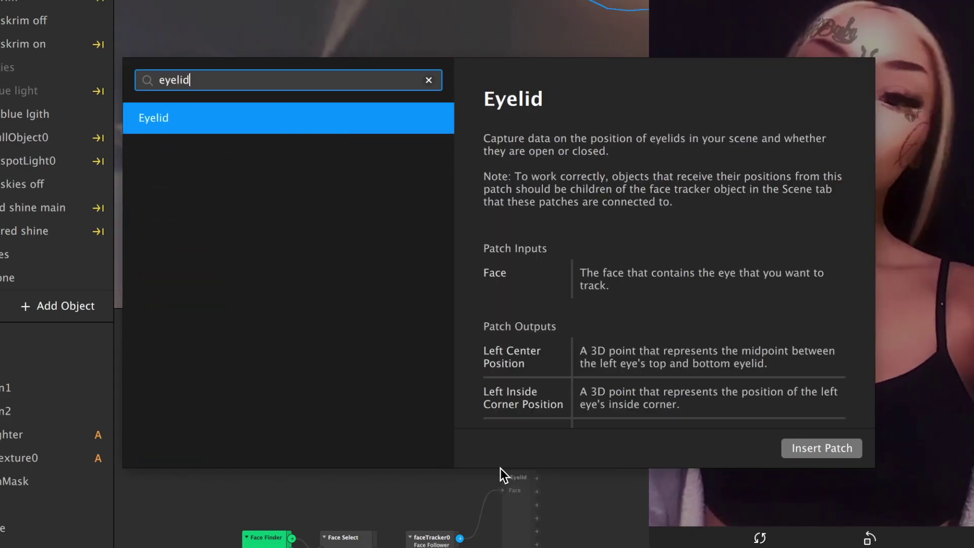
{"action": "key", "text": "Return"}
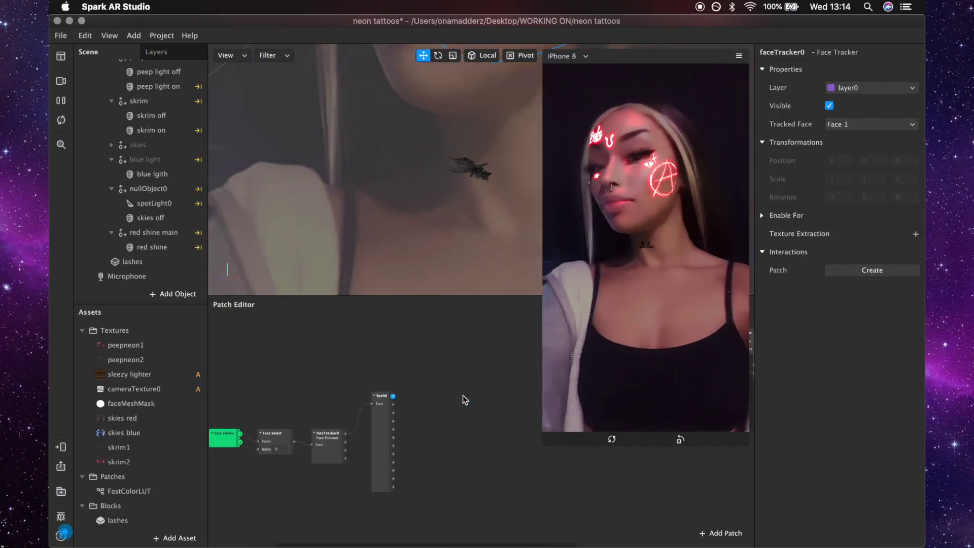
Create lashes patches for the Outside_L, Center_L and Inside_L inputs
{"action": "scroll", "coordinate": [462, 395], "scroll_direction": "right", "scroll_amount": 1}
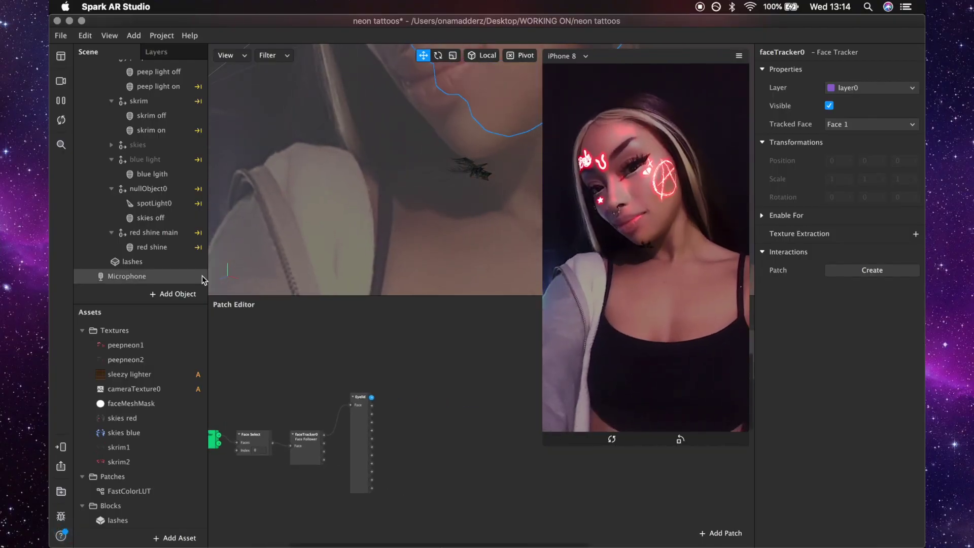
{"action": "left_click", "coordinate": [132, 262]}
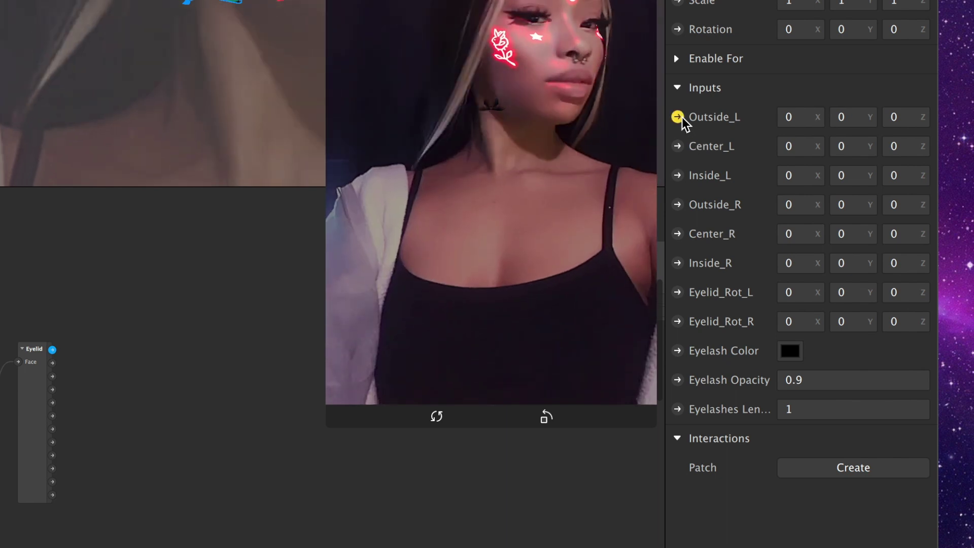
{"action": "left_click", "coordinate": [762, 252]}
{"action": "left_click", "coordinate": [677, 146]}
{"action": "left_click", "coordinate": [678, 175]}
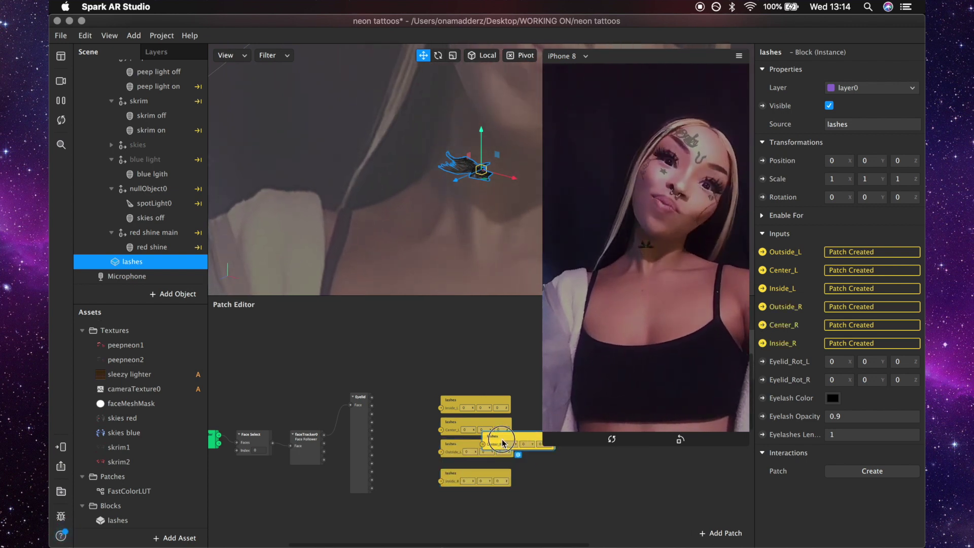
Move the Center_R lashes patch below Inside_R and shrink the preview to expose the graph
{"action": "left_click_drag", "start_coordinate": [502, 443], "coordinate": [461, 502]}
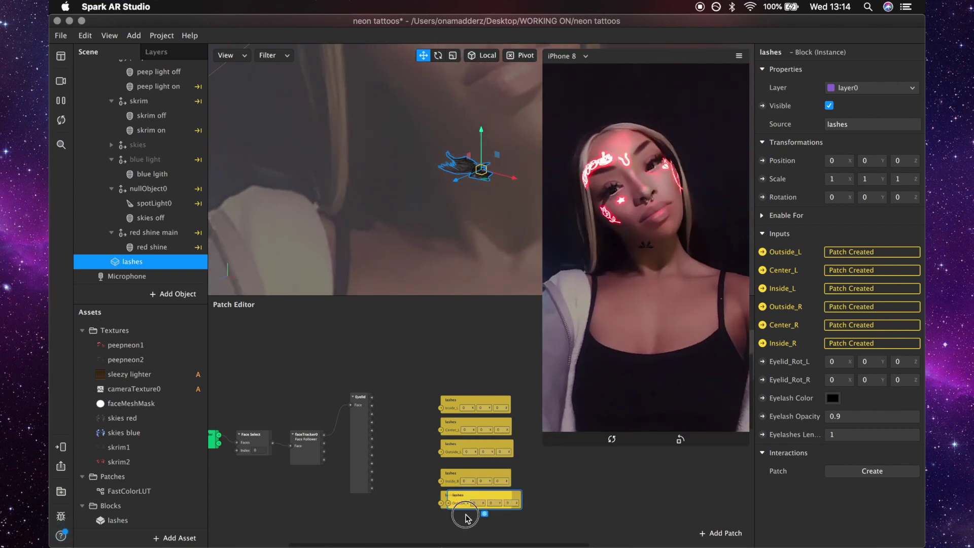
{"action": "scroll", "coordinate": [513, 482], "scroll_direction": "right", "scroll_amount": 5}
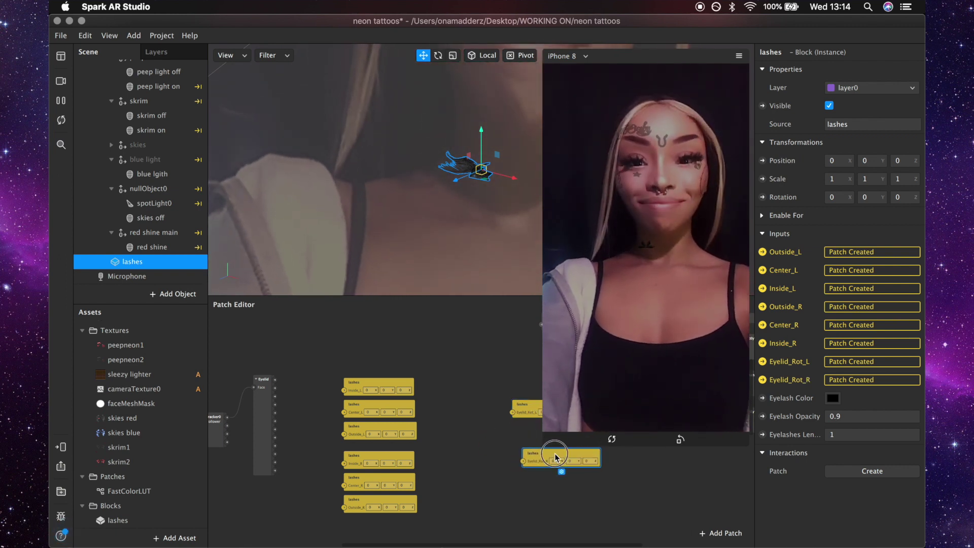
{"action": "left_click_drag", "start_coordinate": [543, 443], "coordinate": [605, 385]}
{"action": "scroll", "coordinate": [445, 406], "scroll_direction": "up", "scroll_amount": 5}
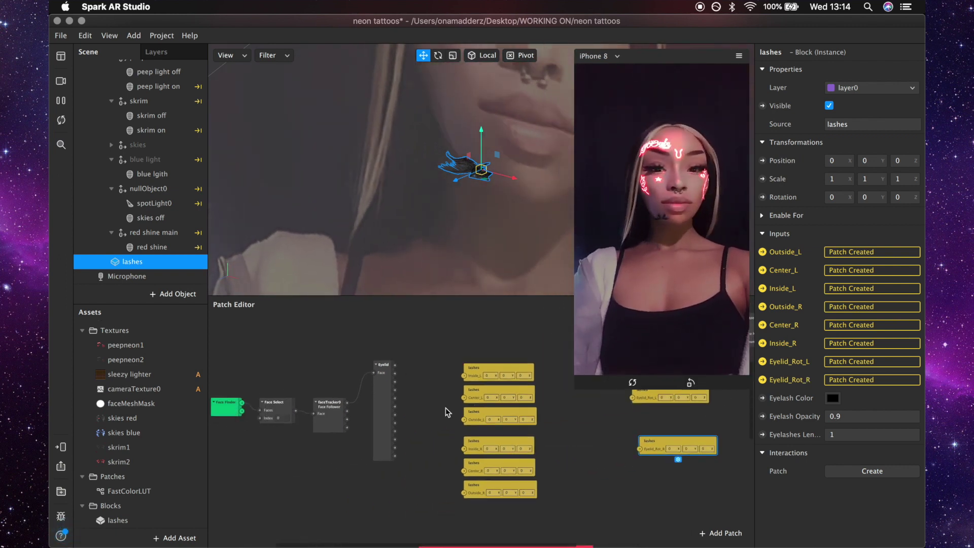
{"action": "scroll", "coordinate": [445, 407], "scroll_direction": "right", "scroll_amount": 2}
{"action": "scroll", "coordinate": [446, 406], "scroll_direction": "up", "scroll_amount": 2}
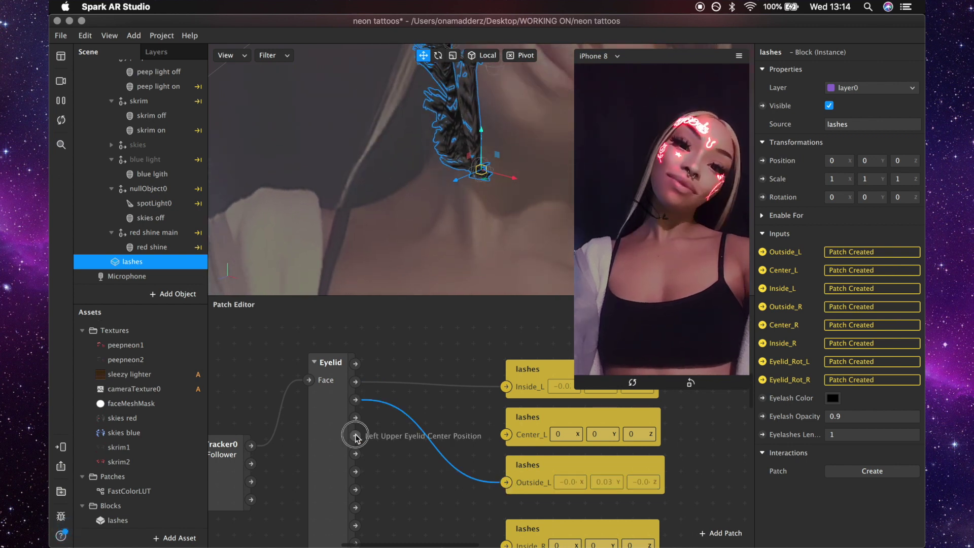
Wire Eyelid position outputs to the lashes Inside_R, Outside_R and Center_R inputs
{"action": "scroll", "coordinate": [457, 451], "scroll_direction": "down", "scroll_amount": 5}
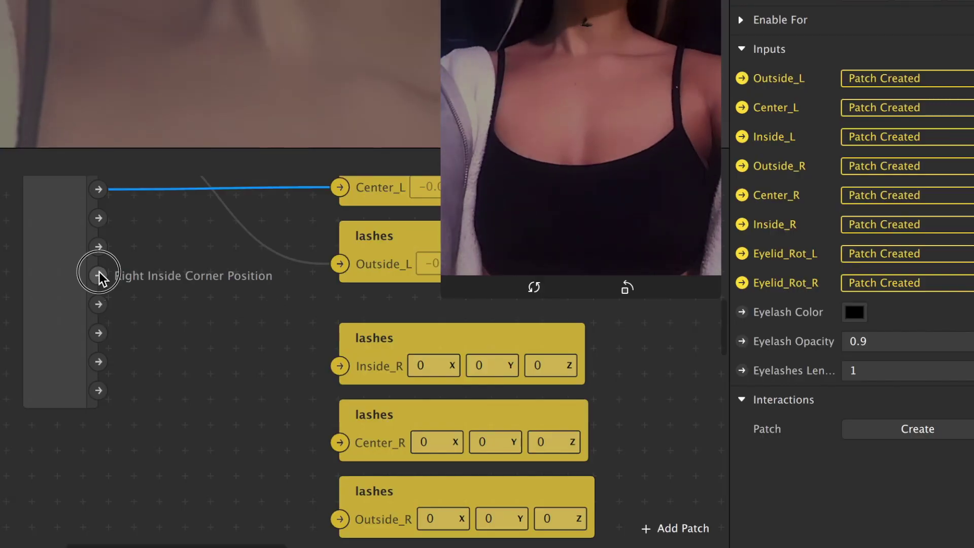
{"action": "left_click_drag", "start_coordinate": [98, 276], "coordinate": [325, 375]}
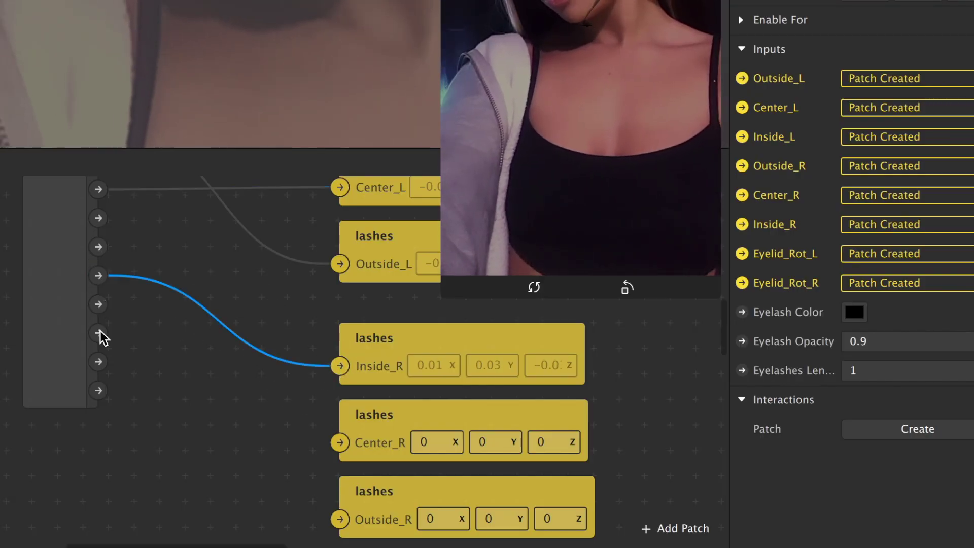
{"action": "left_click_drag", "start_coordinate": [274, 497], "coordinate": [339, 518]}
{"action": "left_click_drag", "start_coordinate": [102, 363], "coordinate": [342, 443]}
Parent the lashes object under faceTracker0 and pull a new wire from the Eyelid patch
{"action": "scroll", "coordinate": [343, 442], "scroll_direction": "right", "scroll_amount": 5}
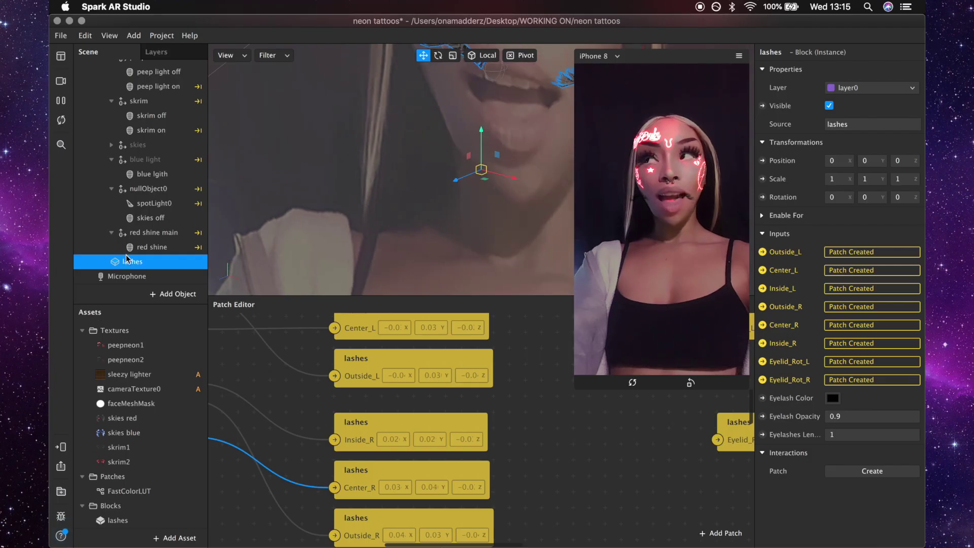
{"action": "left_click_drag", "start_coordinate": [134, 265], "coordinate": [144, 126]}
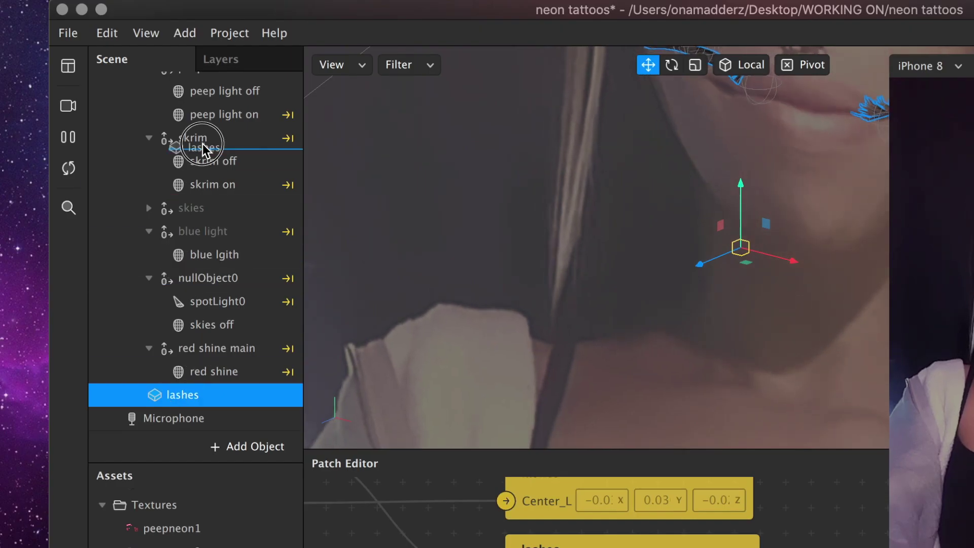
{"action": "left_click_drag", "start_coordinate": [199, 183], "coordinate": [174, 120]}
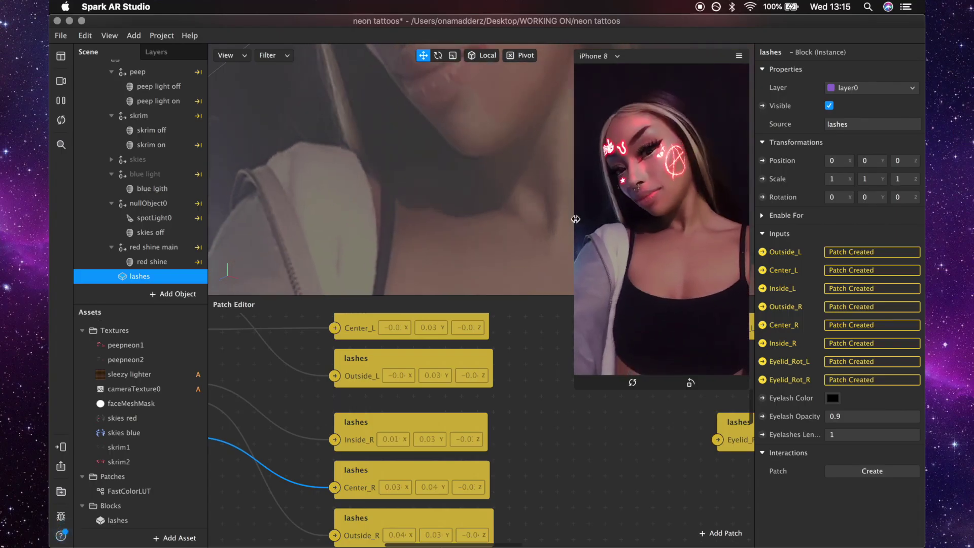
{"action": "left_click_drag", "start_coordinate": [443, 252], "coordinate": [605, 176]}
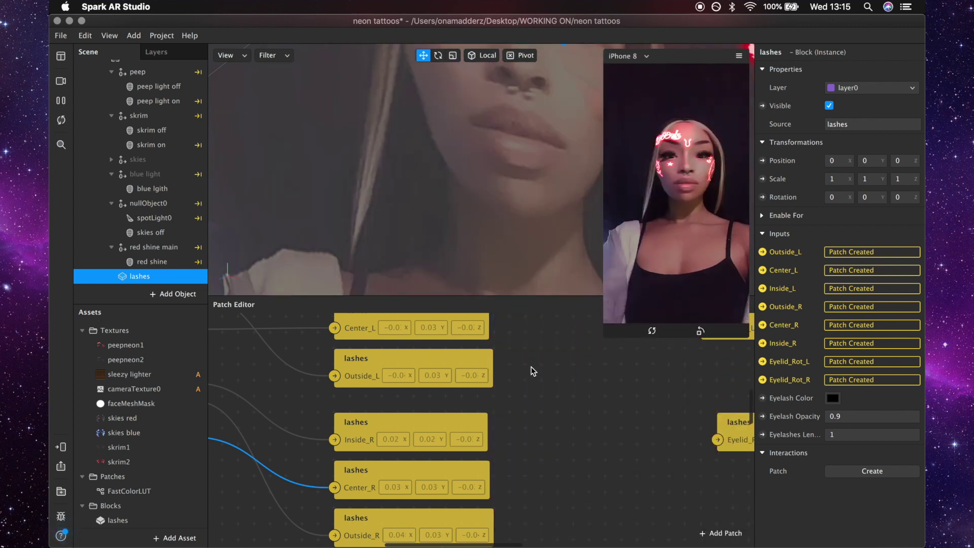
{"action": "scroll", "coordinate": [531, 371], "scroll_direction": "down", "scroll_amount": 1}
{"action": "scroll", "coordinate": [532, 371], "scroll_direction": "right", "scroll_amount": 1}
{"action": "scroll", "coordinate": [532, 370], "scroll_direction": "down", "scroll_amount": 3}
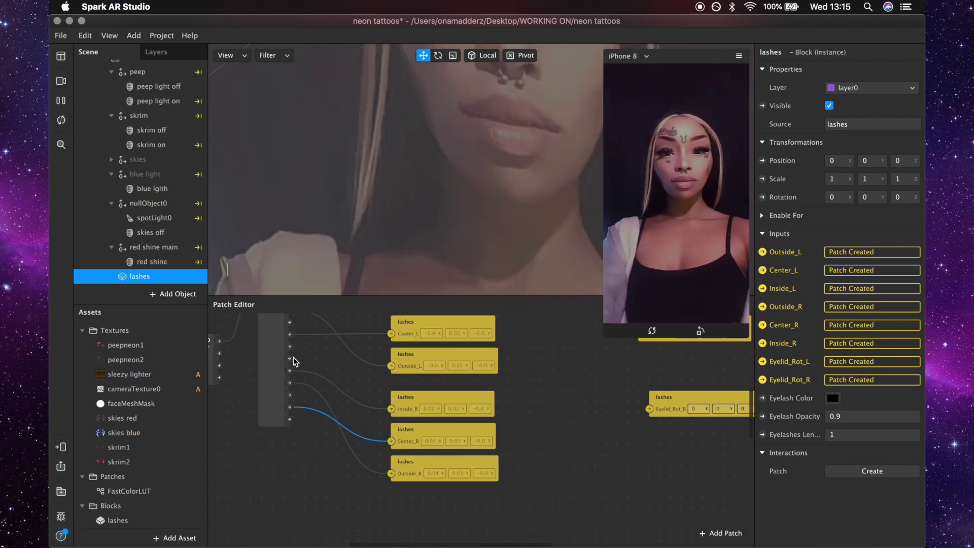
{"action": "left_click_drag", "start_coordinate": [289, 346], "coordinate": [533, 372]}
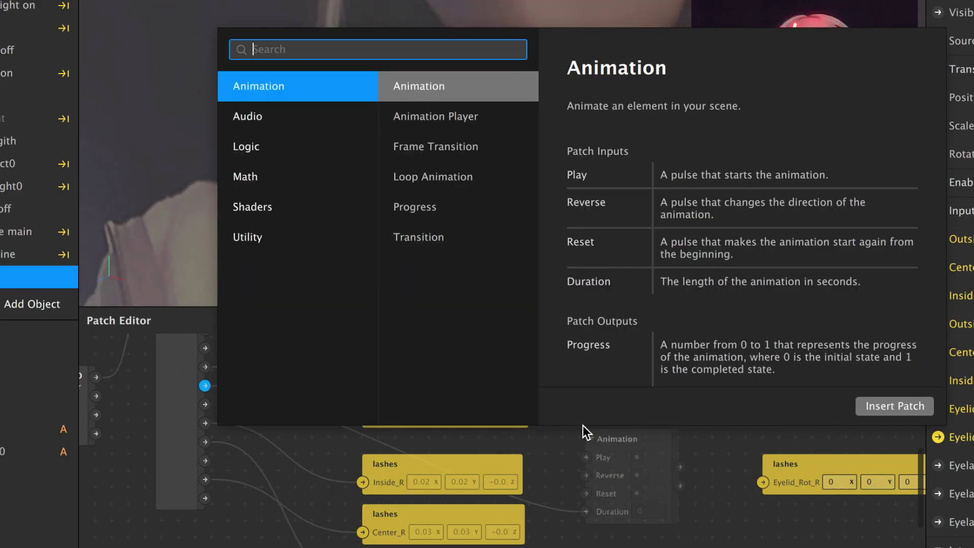
Insert a Transition patch and place it beside Eyelid_Rot_L
{"action": "type", "text": "trans"}
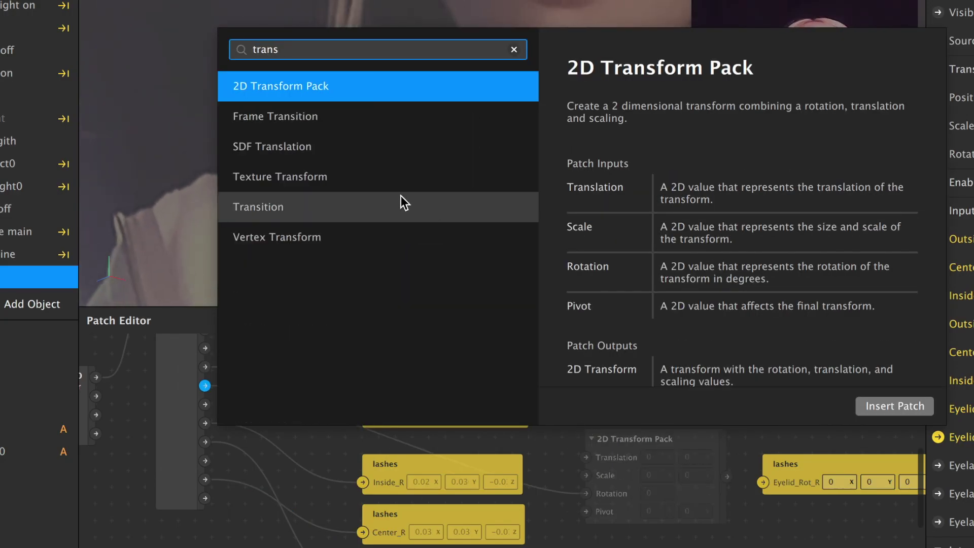
{"action": "left_click", "coordinate": [397, 202]}
{"action": "left_click", "coordinate": [876, 404]}
{"action": "scroll", "coordinate": [780, 399], "scroll_direction": "right", "scroll_amount": 5}
{"action": "scroll", "coordinate": [780, 399], "scroll_direction": "up", "scroll_amount": 3}
{"action": "left_click", "coordinate": [662, 410]}
{"action": "left_click_drag", "start_coordinate": [662, 411], "coordinate": [697, 411]}
{"action": "left_click_drag", "start_coordinate": [564, 495], "coordinate": [554, 402]}
Set the Transition Start to 40,0,0 and End to -20,0,0, feeding Eyelid_Rot_L
{"action": "left_click", "coordinate": [514, 445]}
{"action": "type", "text": "40"}
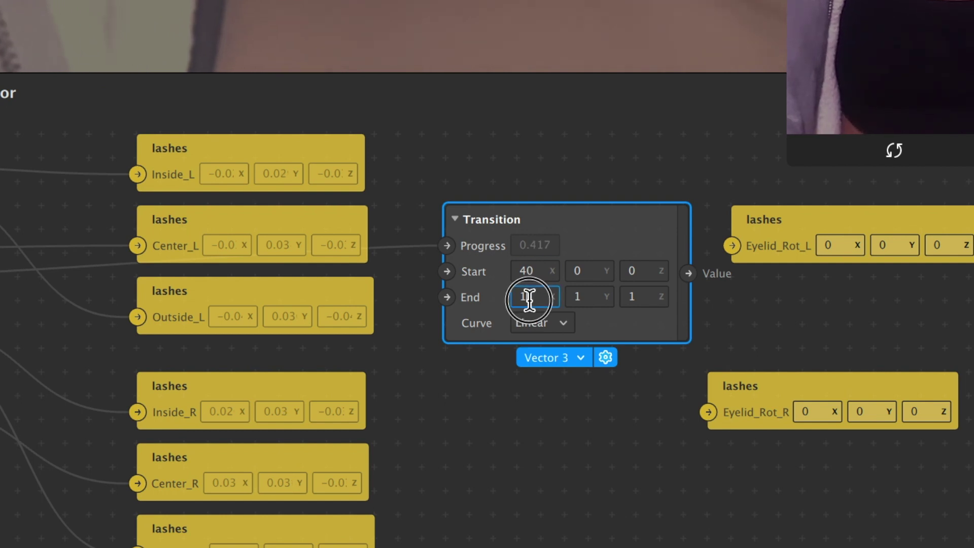
{"action": "type", "text": "-10"}
{"action": "key", "text": "Return"}
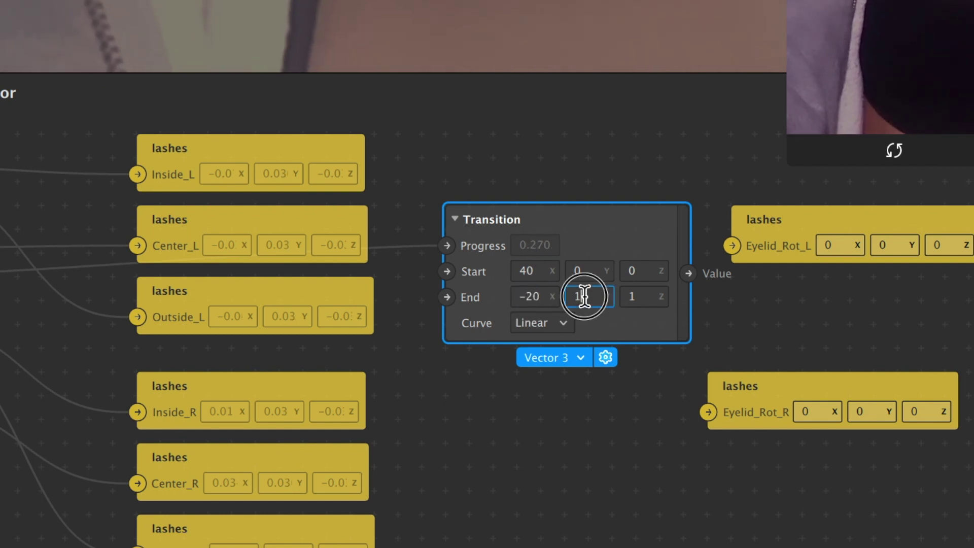
{"action": "key", "text": "Return"}
{"action": "left_click", "coordinate": [641, 298]}
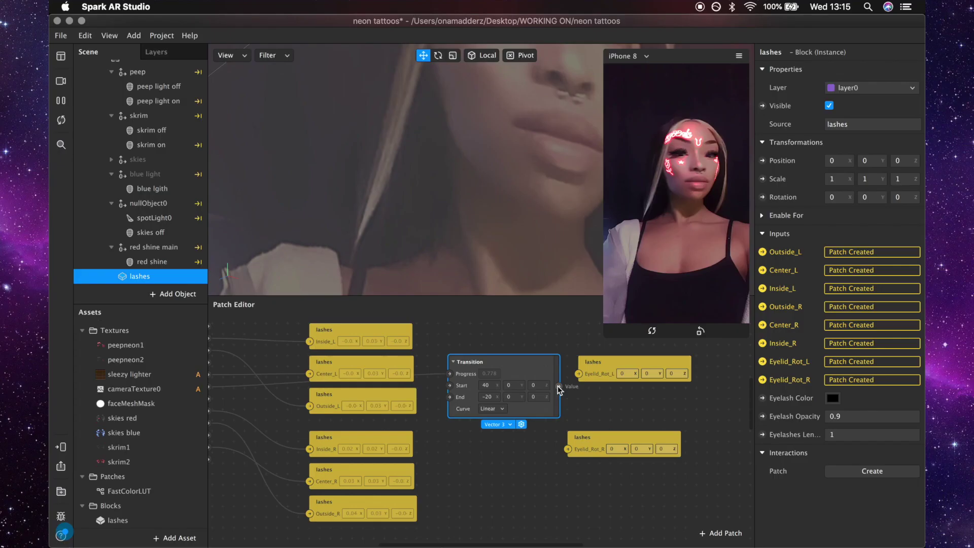
{"action": "left_click_drag", "start_coordinate": [689, 274], "coordinate": [732, 245]}
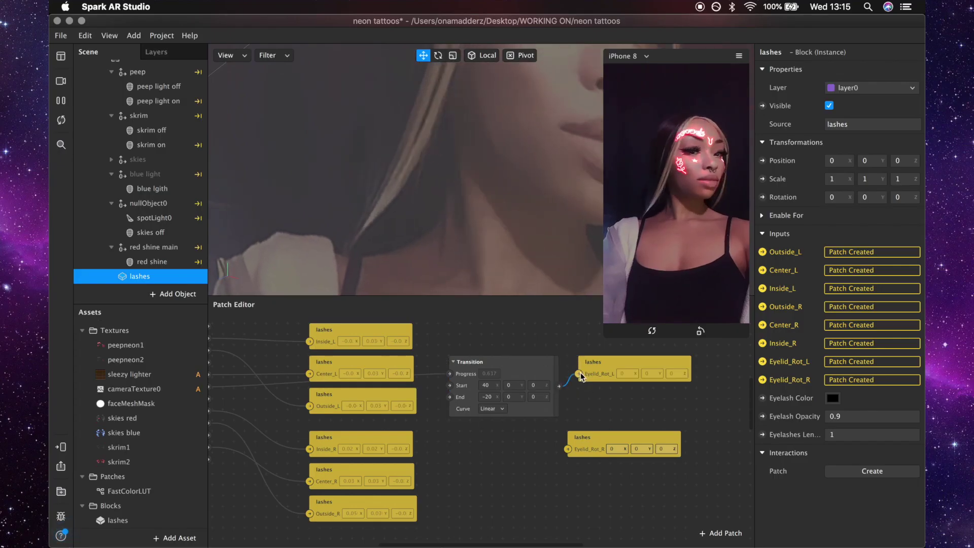
Duplicate the Transition and wire the copy into Eyelid_Rot_R
{"action": "key", "text": "super+d"}
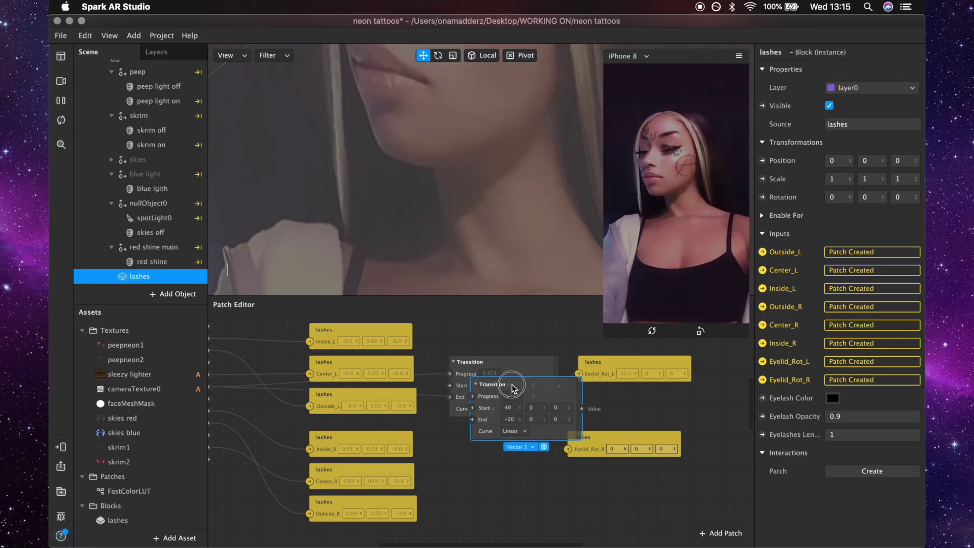
{"action": "left_click_drag", "start_coordinate": [513, 385], "coordinate": [479, 453]}
{"action": "scroll", "coordinate": [431, 461], "scroll_direction": "left", "scroll_amount": 5}
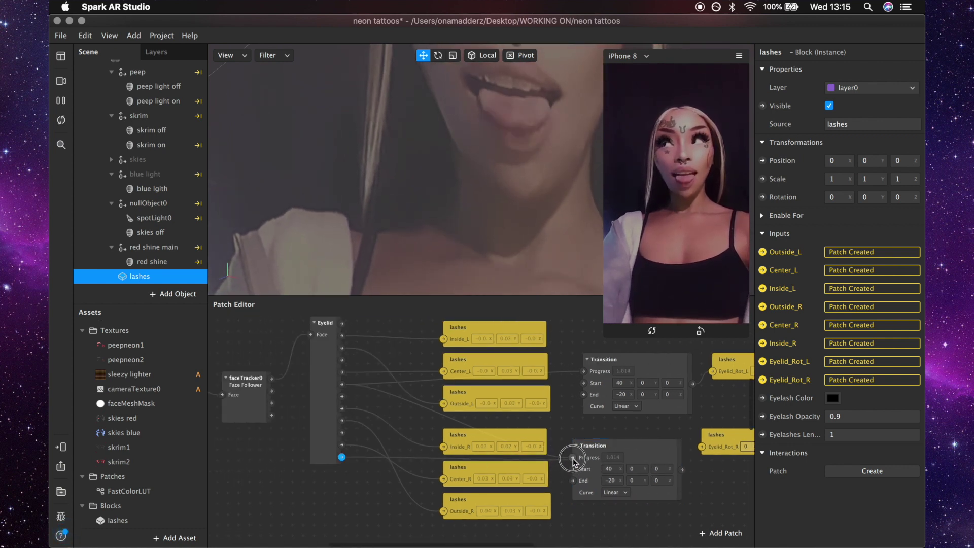
{"action": "scroll", "coordinate": [573, 458], "scroll_direction": "right", "scroll_amount": 5}
{"action": "left_click_drag", "start_coordinate": [579, 480], "coordinate": [599, 457]}
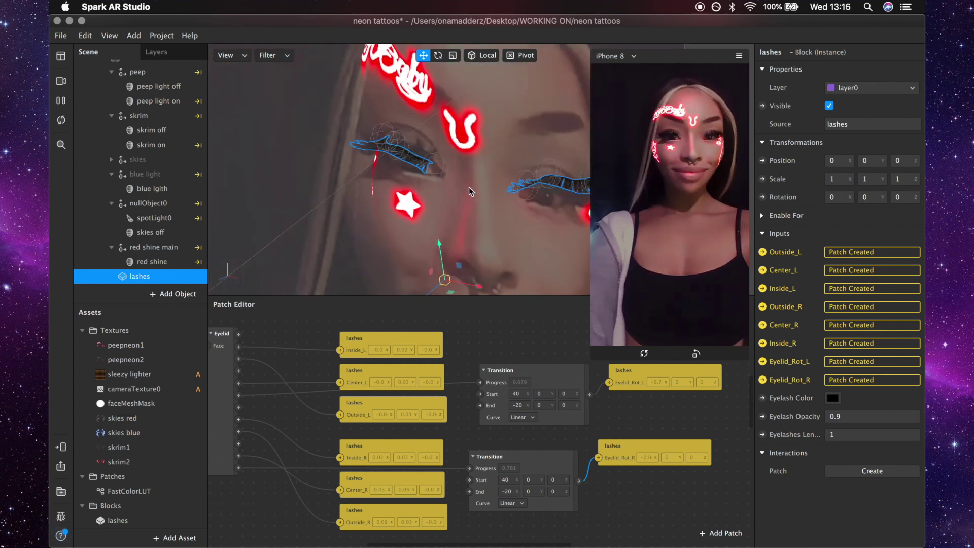
Set the Eyelash Color to bright red
{"action": "left_click", "coordinate": [832, 397]}
{"action": "left_click_drag", "start_coordinate": [389, 356], "coordinate": [302, 355]}
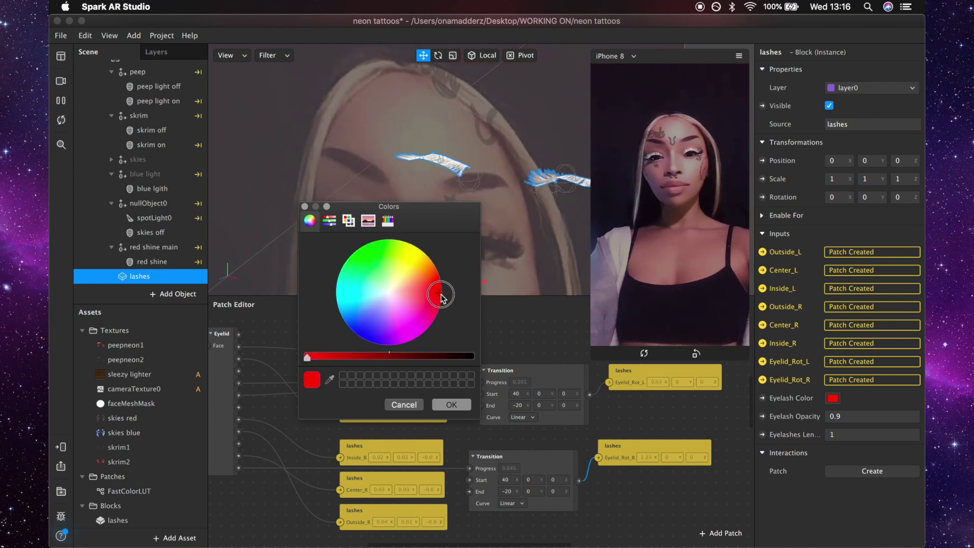
{"action": "left_click_drag", "start_coordinate": [441, 297], "coordinate": [465, 299]}
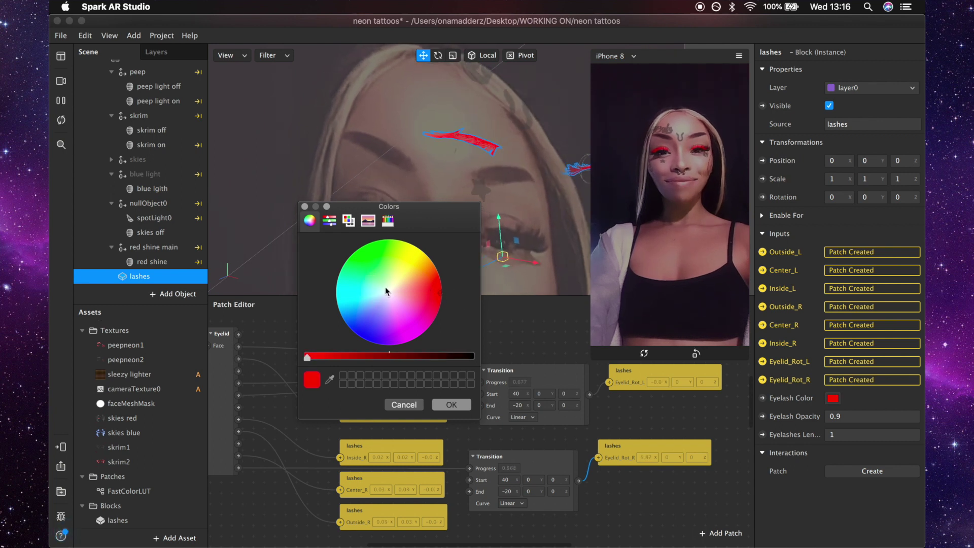
{"action": "left_click", "coordinate": [451, 404]}
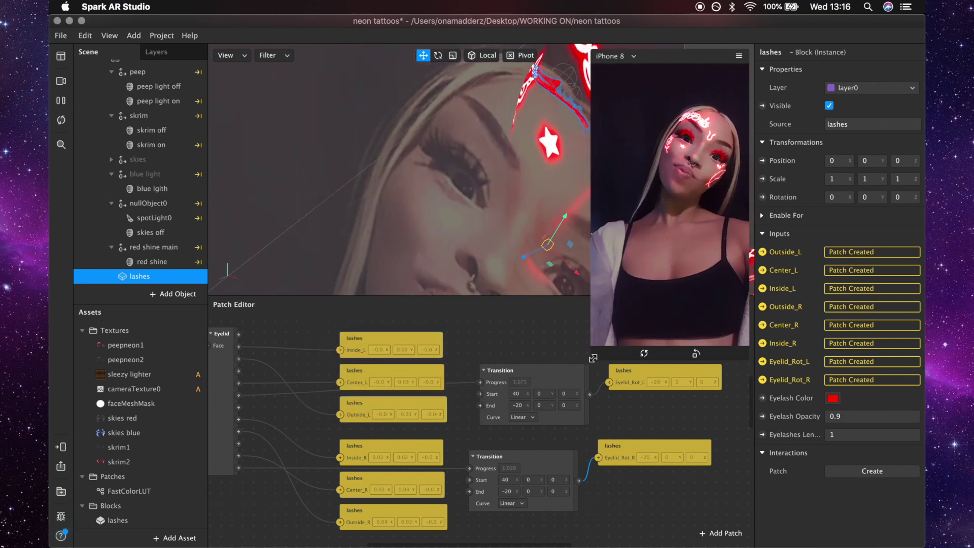
Set Eyelashes Length to 2 with the simulator preview enlarged
{"action": "left_click_drag", "start_coordinate": [592, 358], "coordinate": [412, 509]}
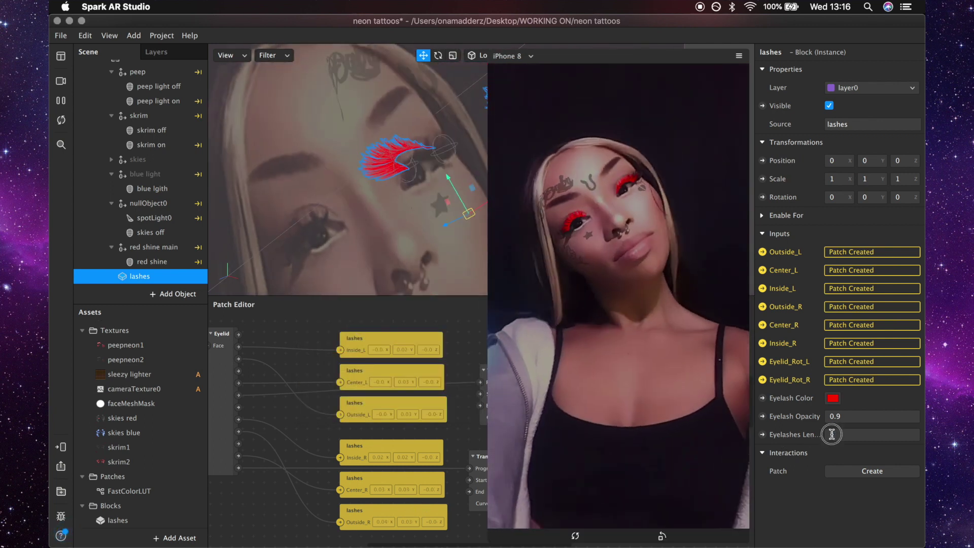
{"action": "left_click", "coordinate": [832, 434]}
{"action": "type", "text": "2"}
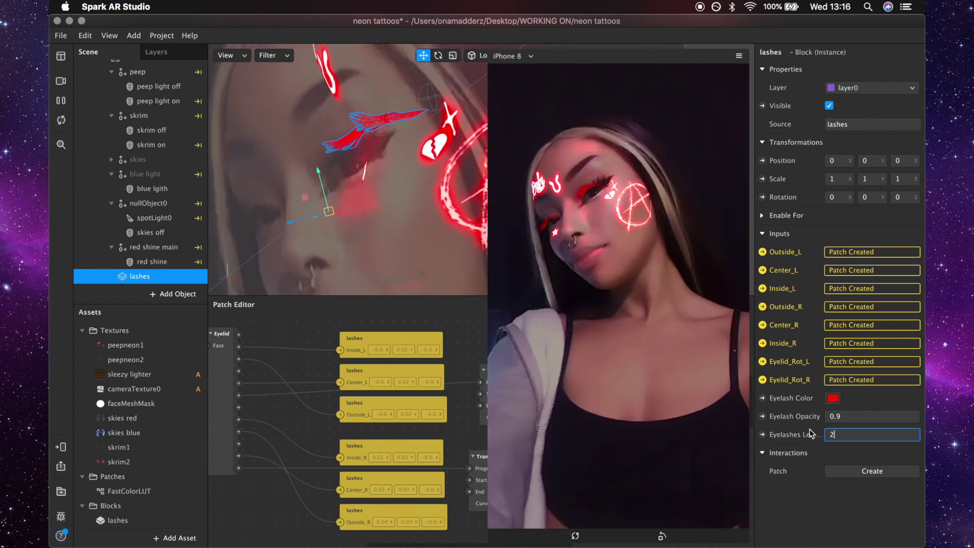
{"action": "key", "text": "Return"}
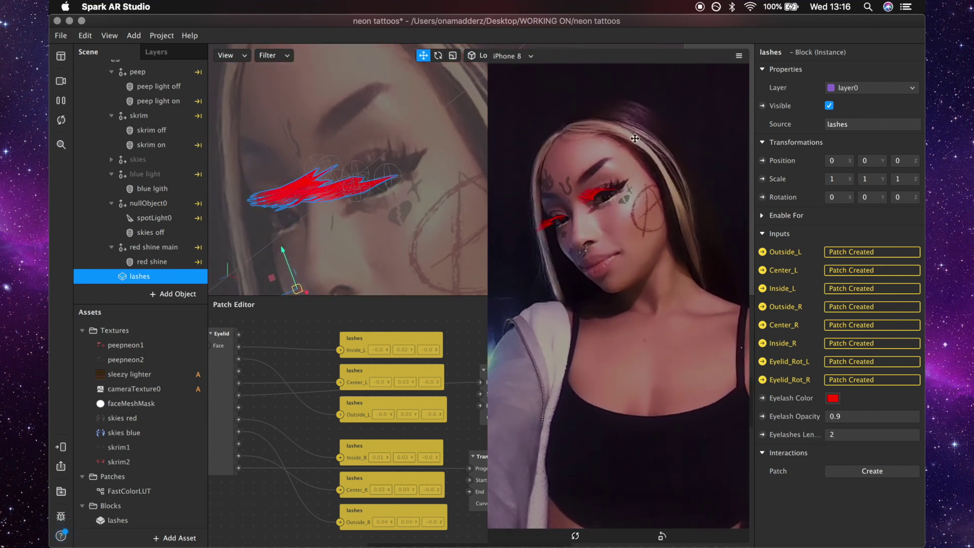